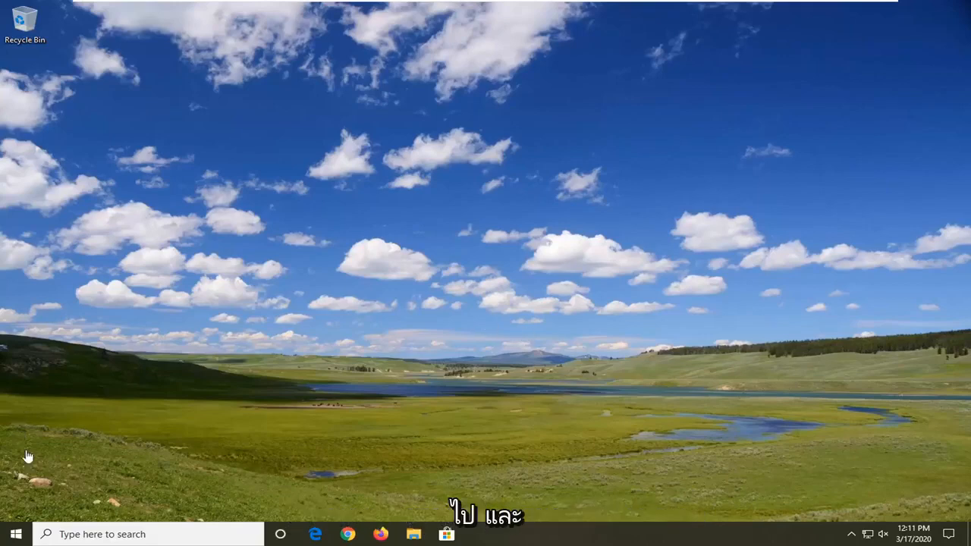
Launch Registry Editor from the Start menu using Run as administrator
click(16, 535)
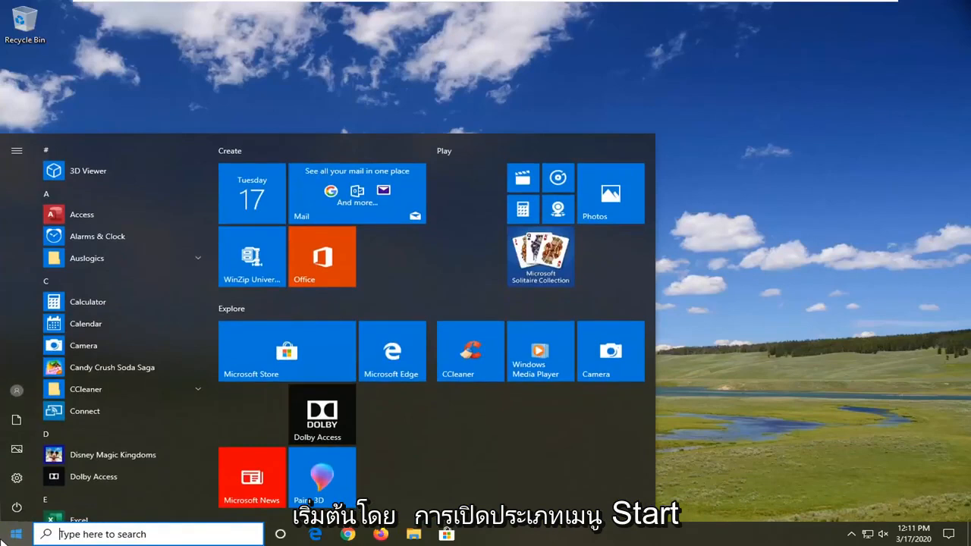
text(regedit)
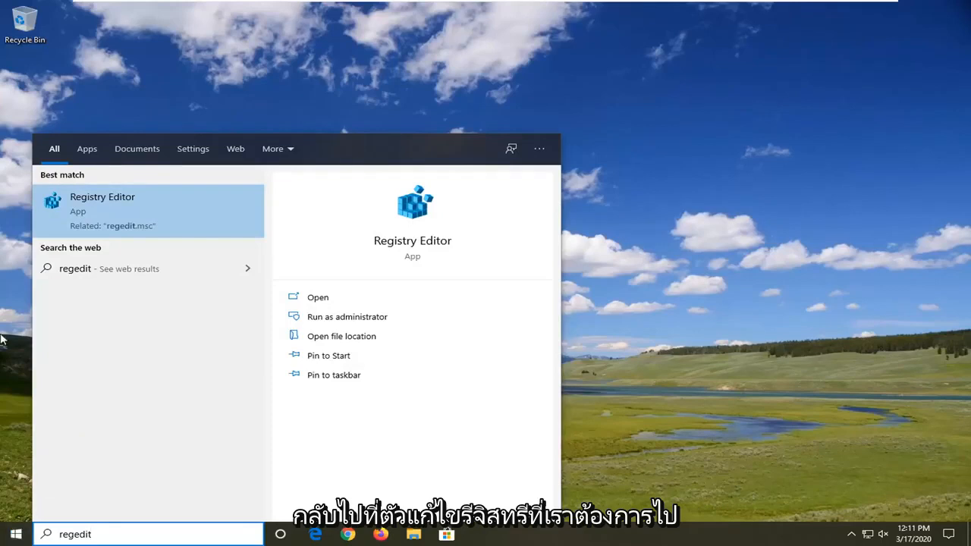
right_click(103, 216)
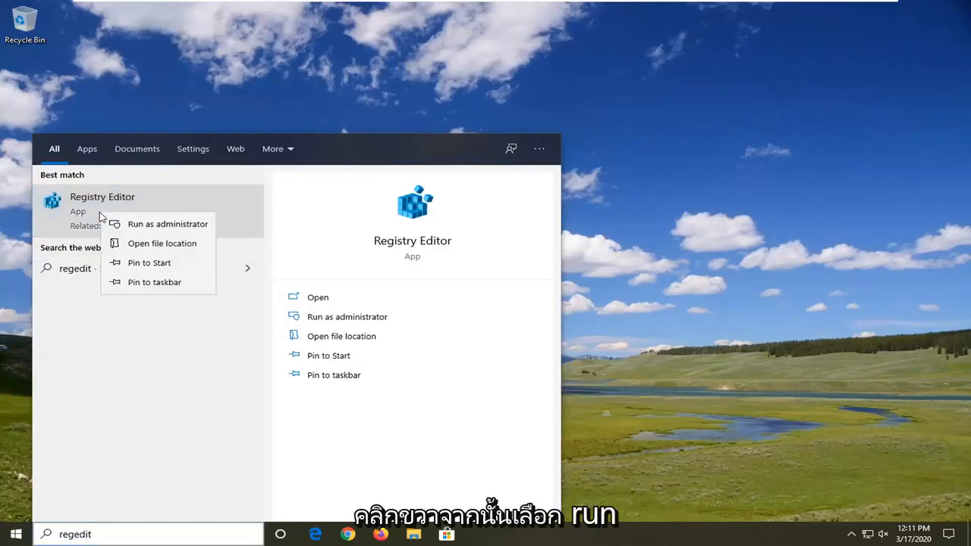
click(159, 224)
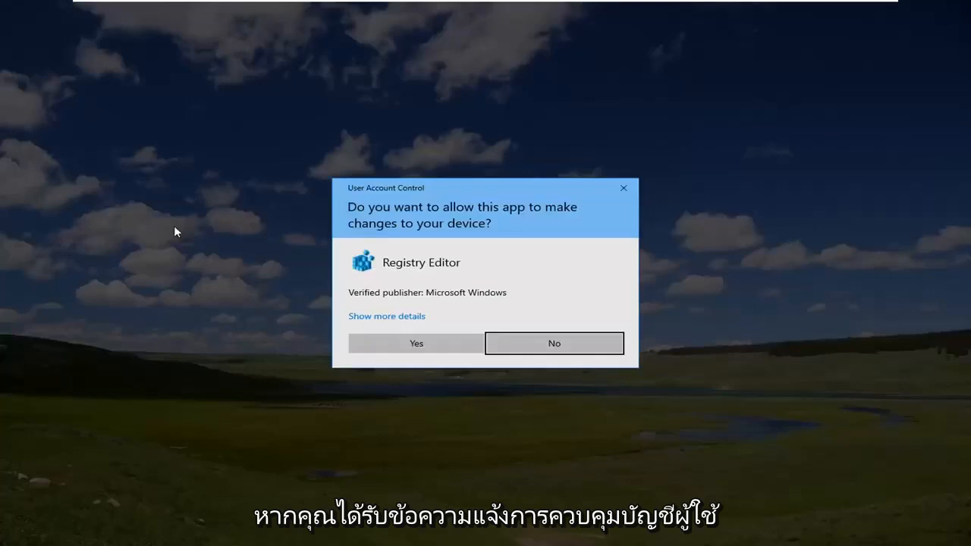
Approve the UAC prompt and move the Registry Editor window to the right
click(406, 343)
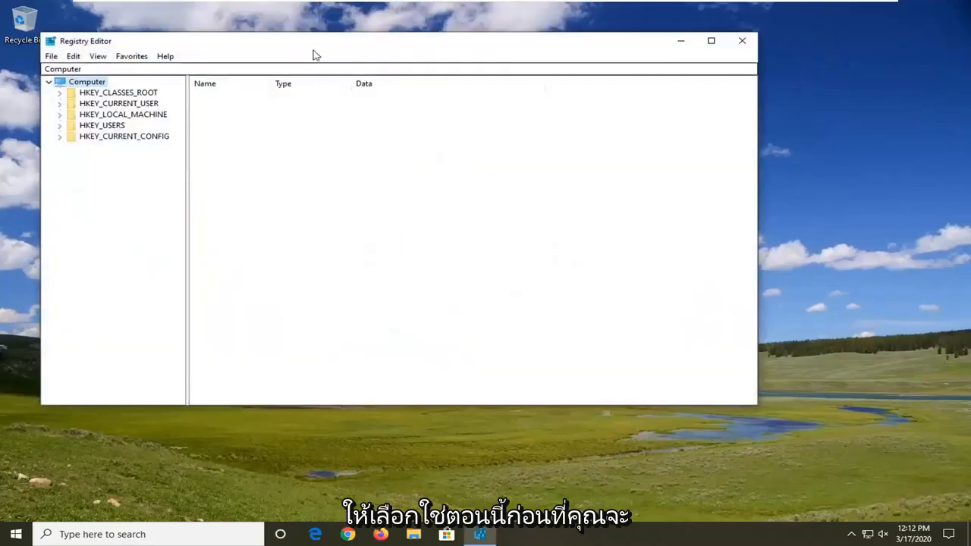
drag(314, 54, 408, 69)
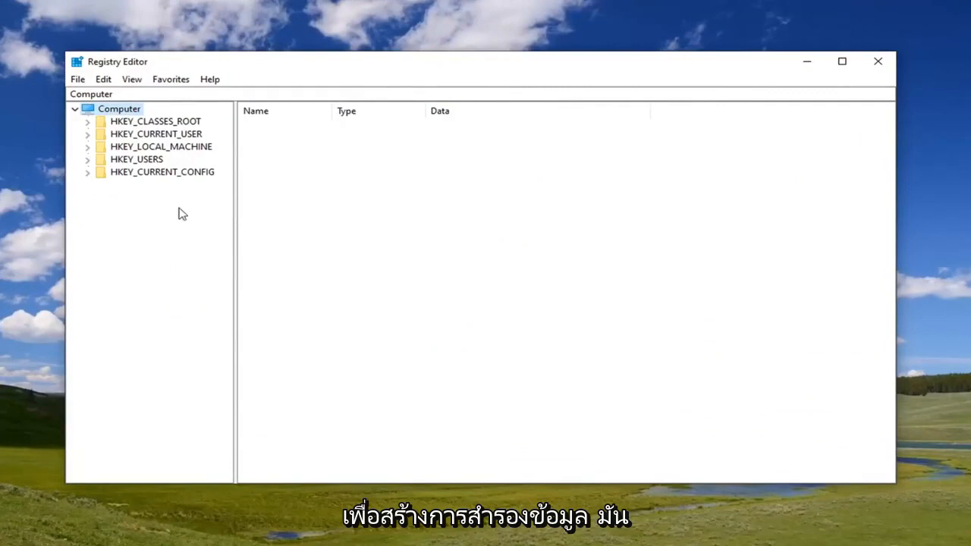
Bring up the registry Export dialog from the File menu and cancel it
click(78, 79)
click(109, 111)
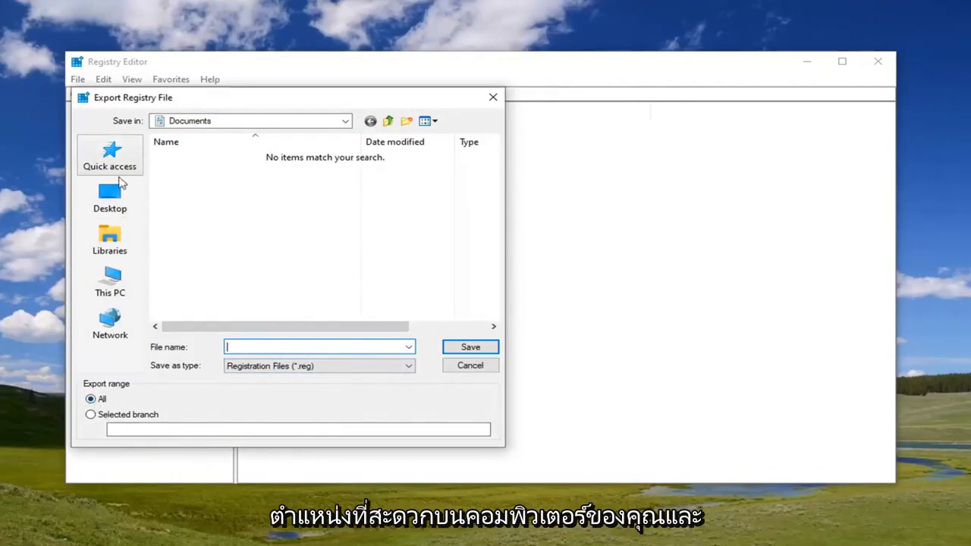
click(470, 365)
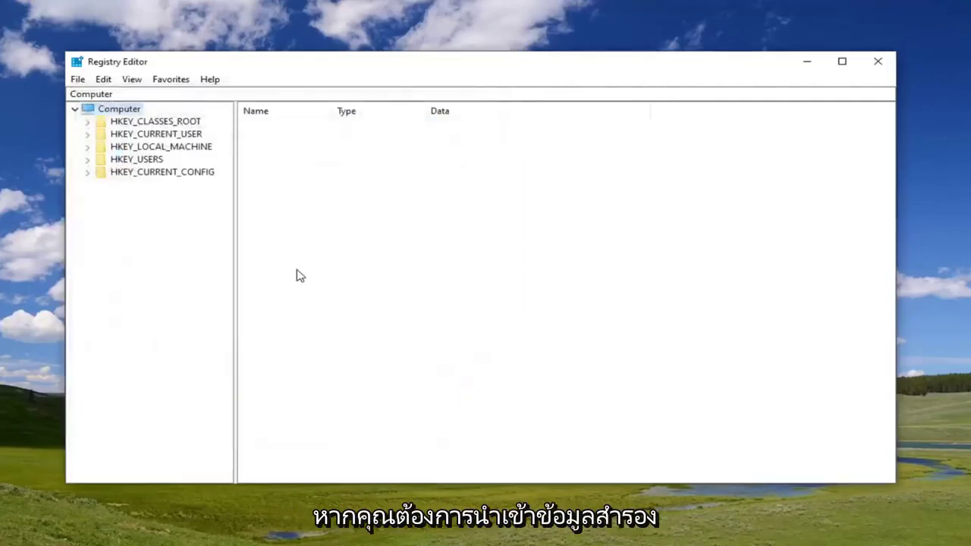
Bring up the registry Import dialog from the File menu and cancel it
click(78, 79)
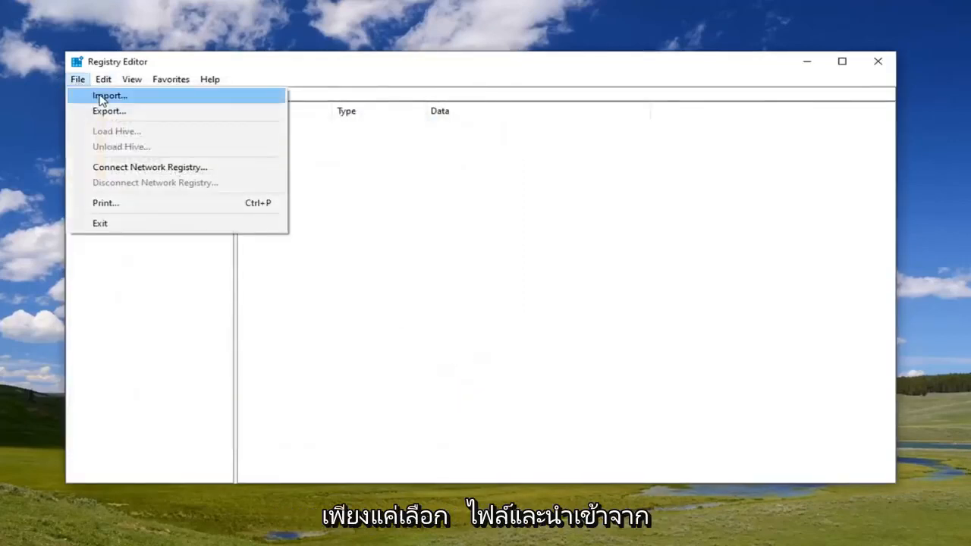
click(110, 95)
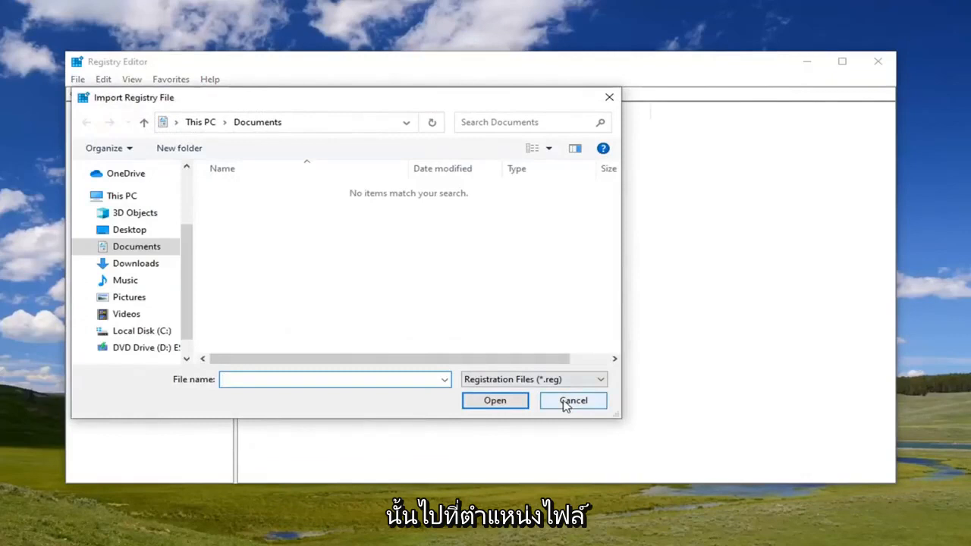
click(573, 400)
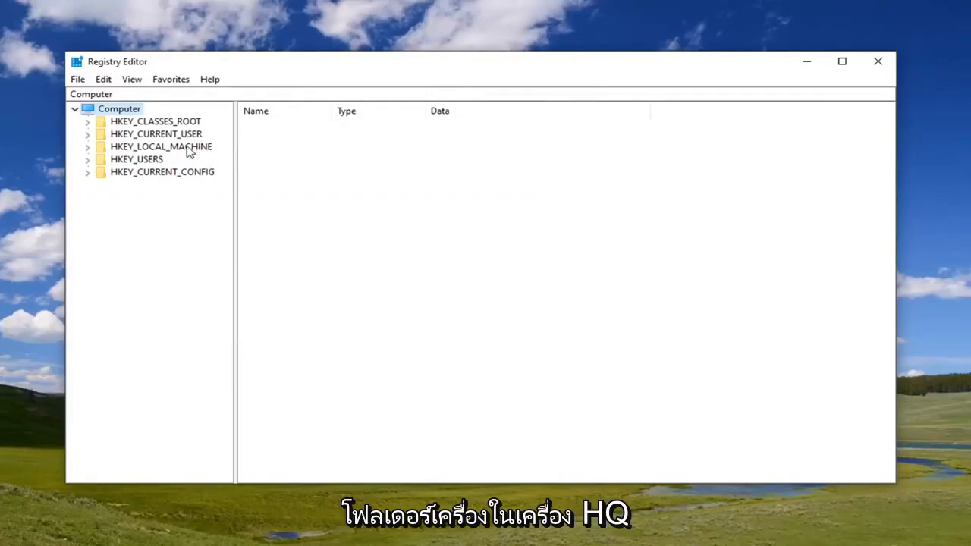
Expand HKEY_LOCAL_MACHINE\SOFTWARE\Microsoft in the tree, widening the key pane
double_click(161, 147)
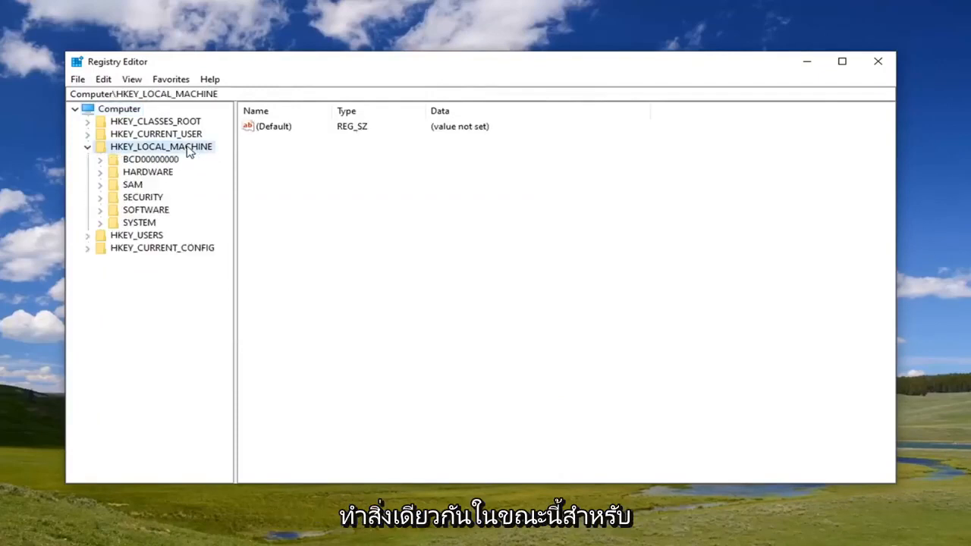
double_click(146, 209)
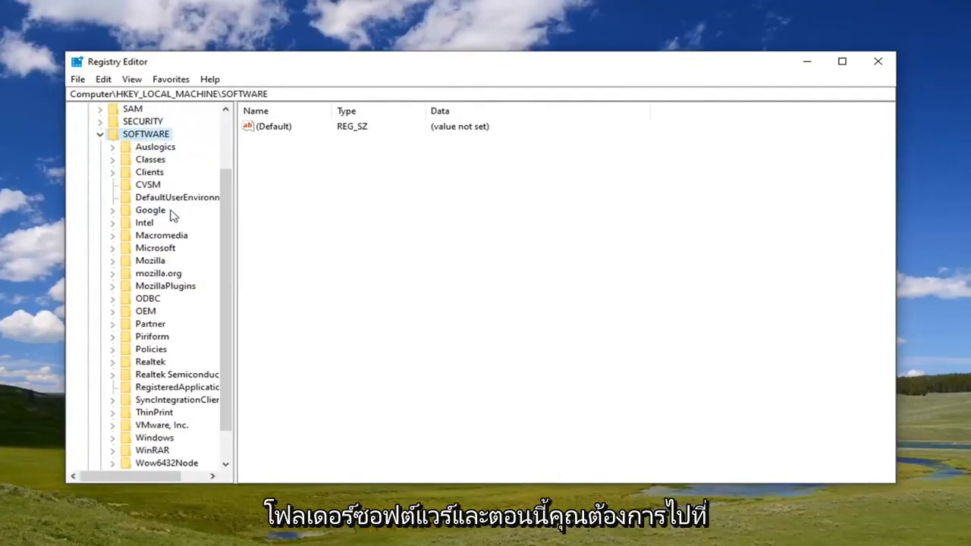
drag(236, 197, 320, 197)
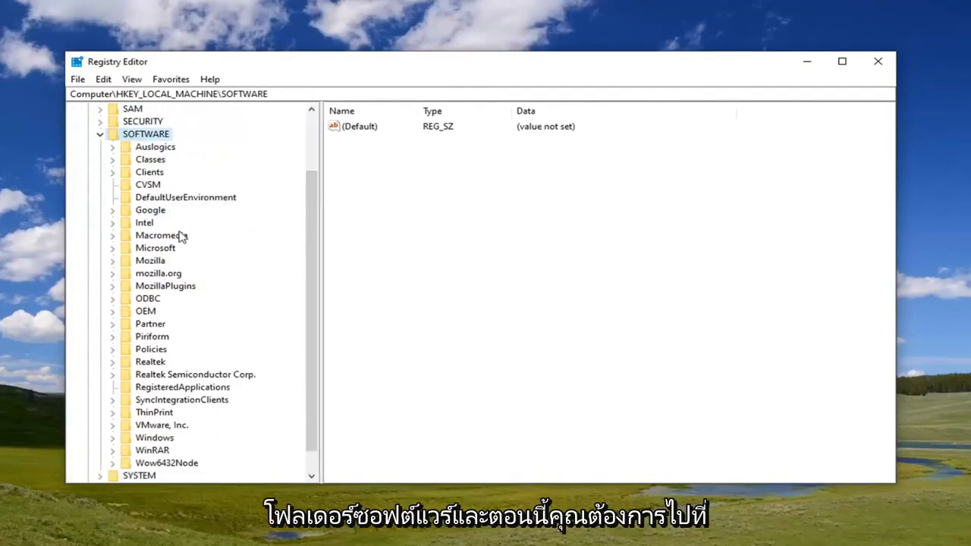
click(156, 251)
double_click(155, 248)
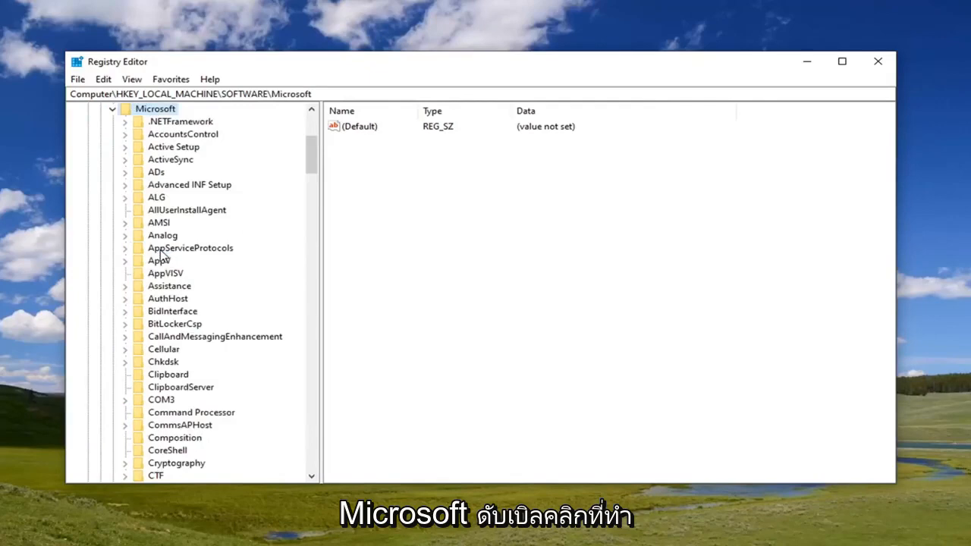
scroll(162, 258, down, 10)
scroll(167, 273, down, 8)
scroll(174, 288, down, 8)
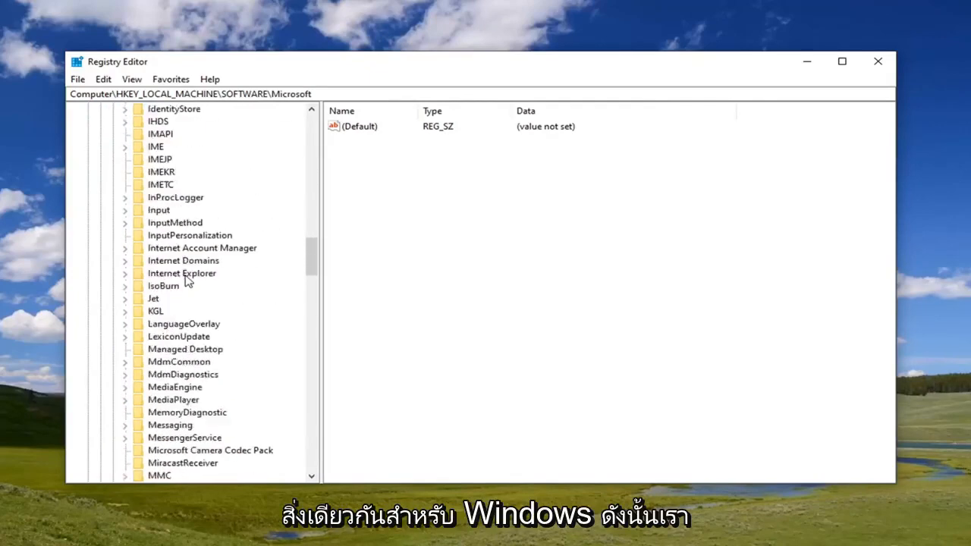
scroll(179, 304, down, 6)
scroll(180, 308, down, 8)
scroll(175, 315, down, 8)
scroll(170, 323, down, 8)
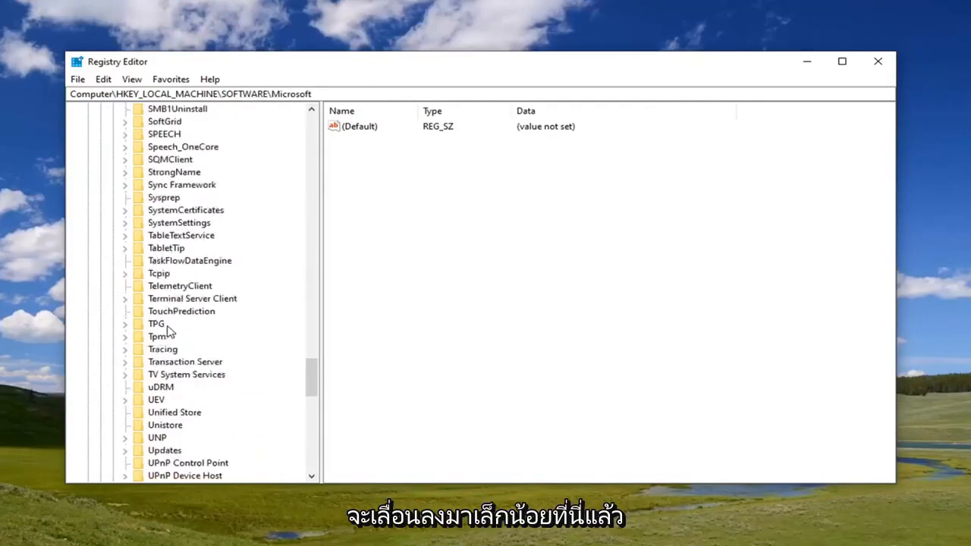
scroll(168, 328, down, 6)
scroll(168, 368, down, 2)
Expand Windows\CurrentVersion\Policies so its subkeys are listed
double_click(168, 364)
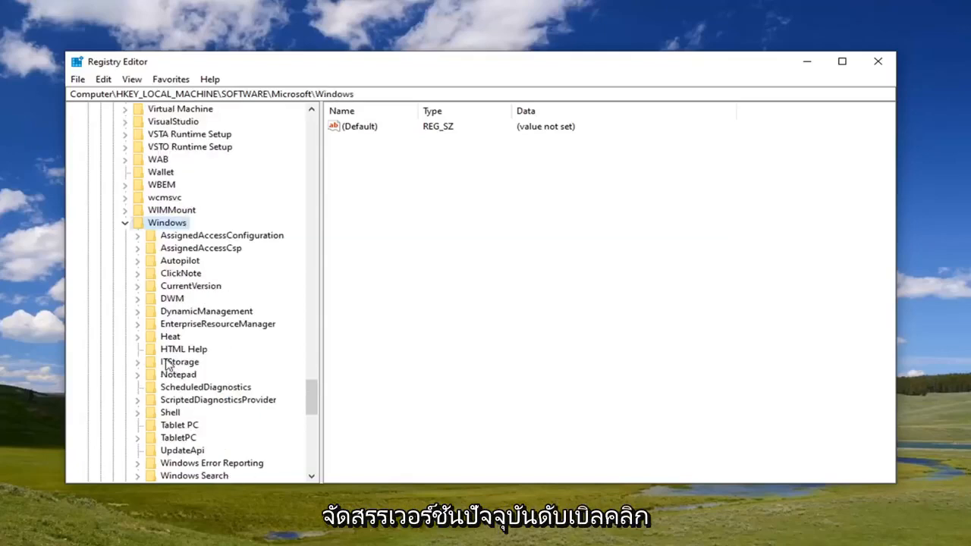
double_click(186, 286)
click(186, 286)
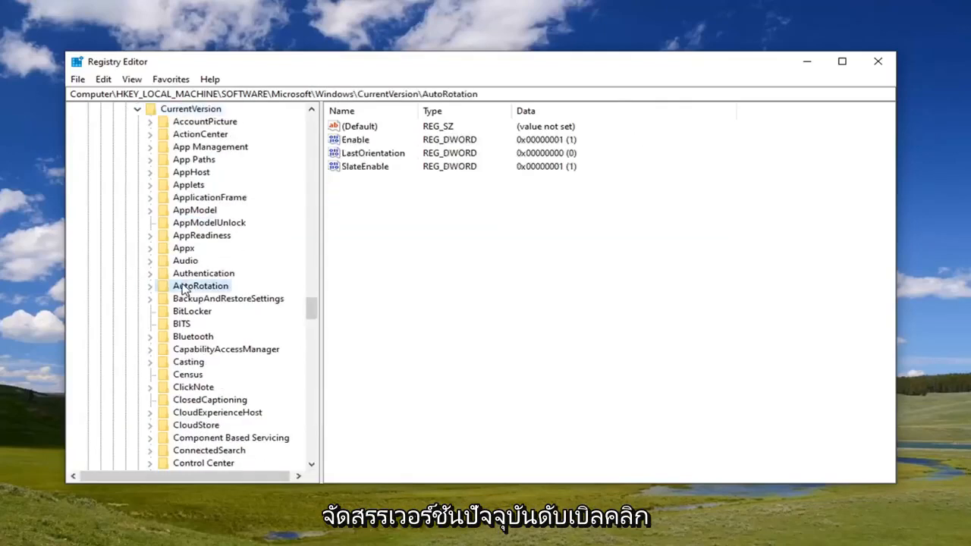
scroll(204, 334, down, 5)
scroll(205, 338, down, 5)
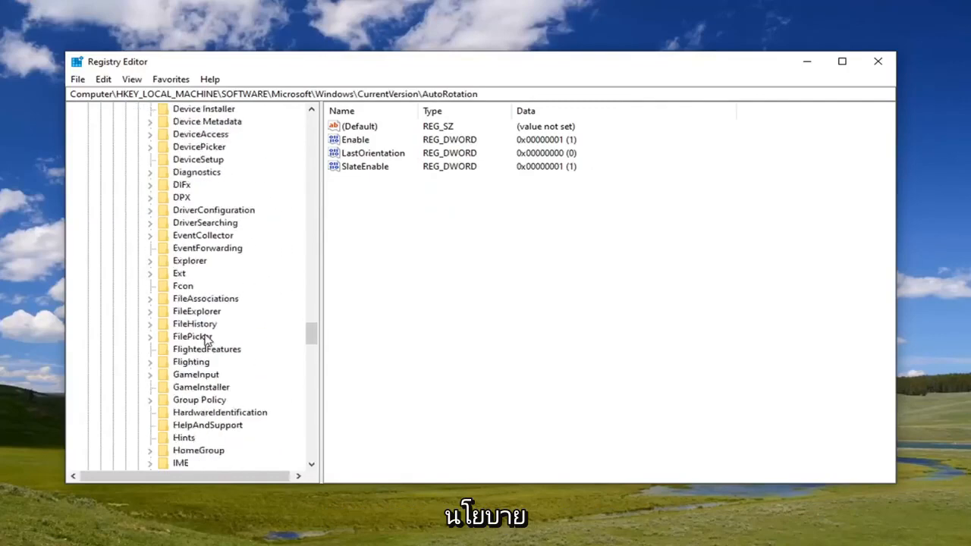
scroll(206, 342, down, 4)
scroll(205, 343, down, 6)
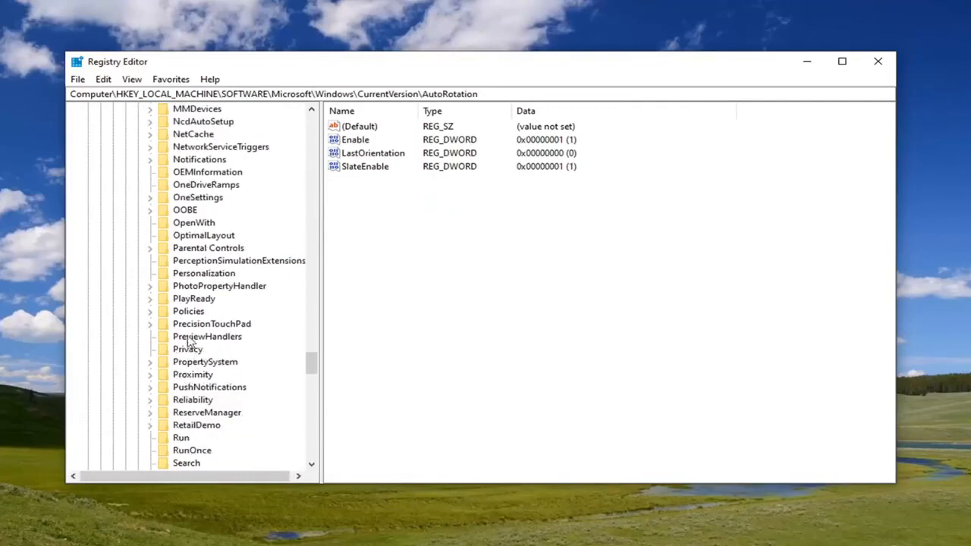
double_click(186, 312)
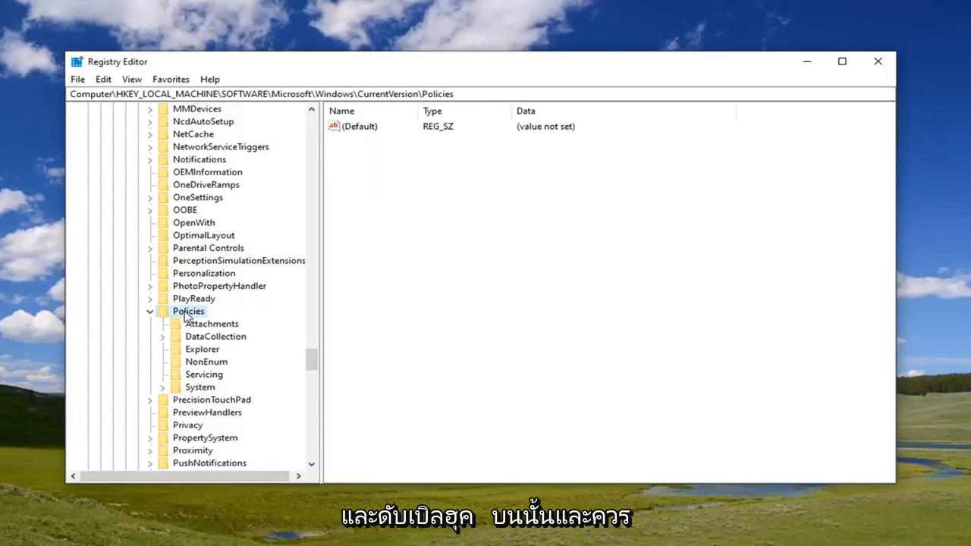
Select the System key and change the EnableLUA DWORD value data to 0
click(200, 387)
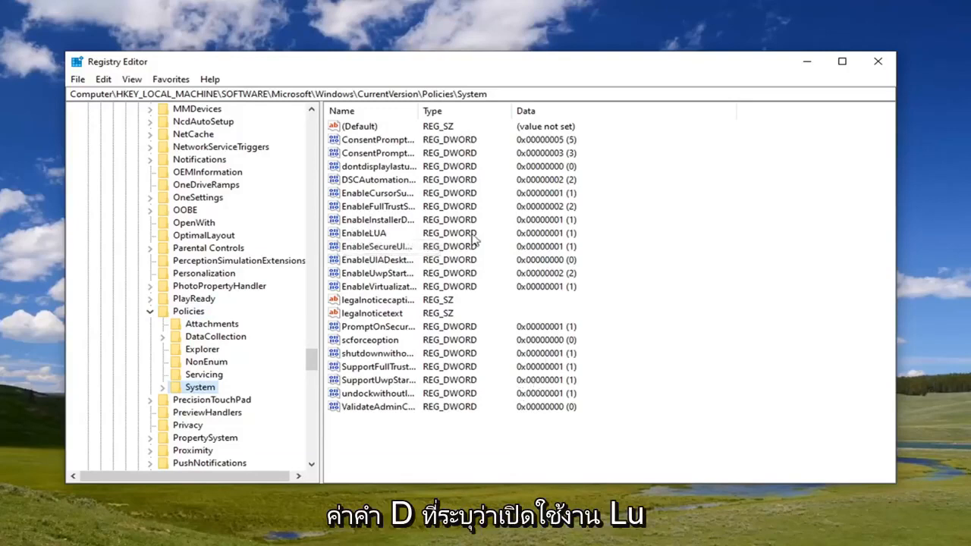
double_click(374, 235)
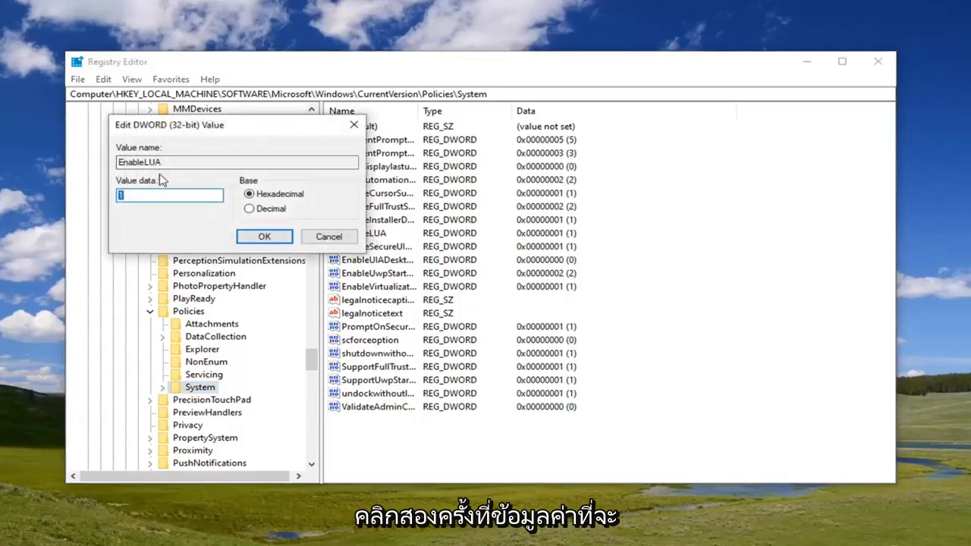
key(BackSpace)
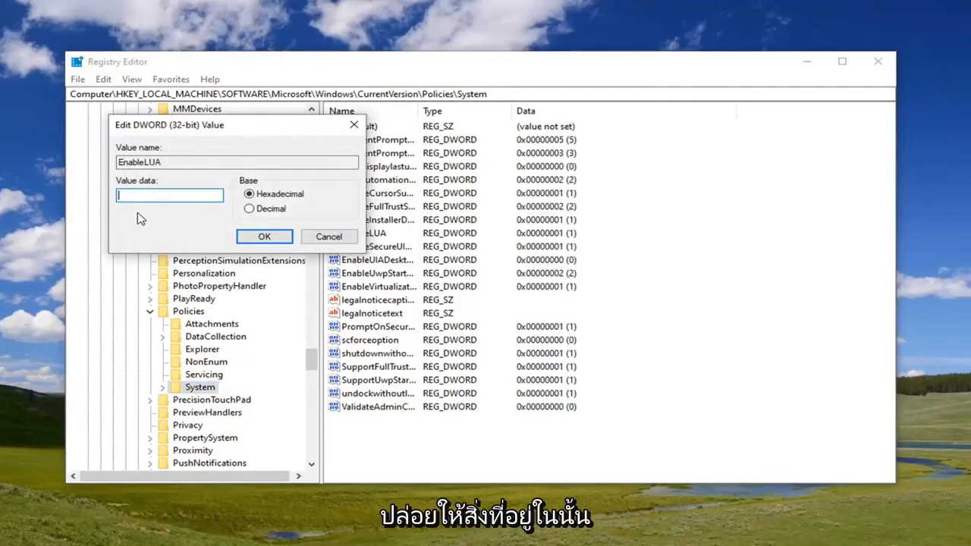
text(0)
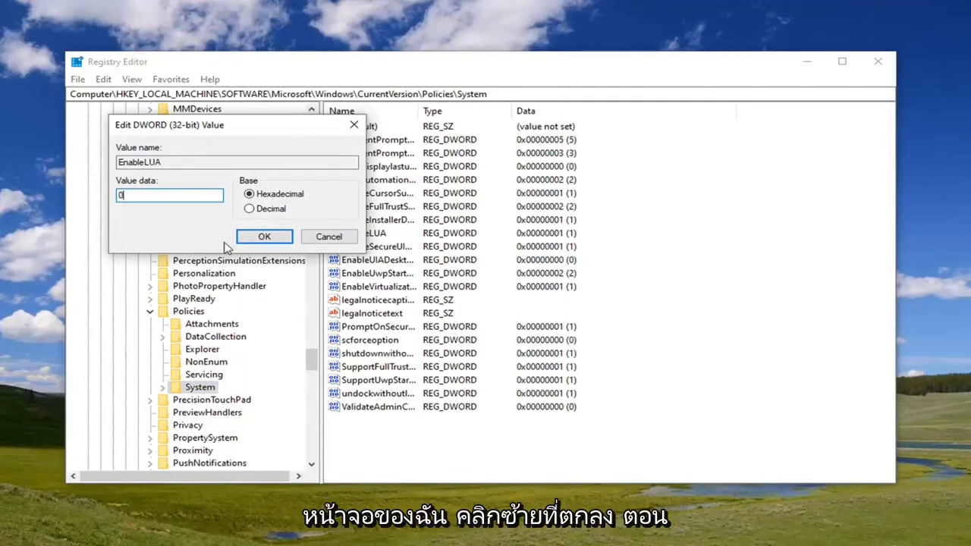
click(262, 238)
Collapse the tree back to the root keys and close Registry Editor
click(162, 315)
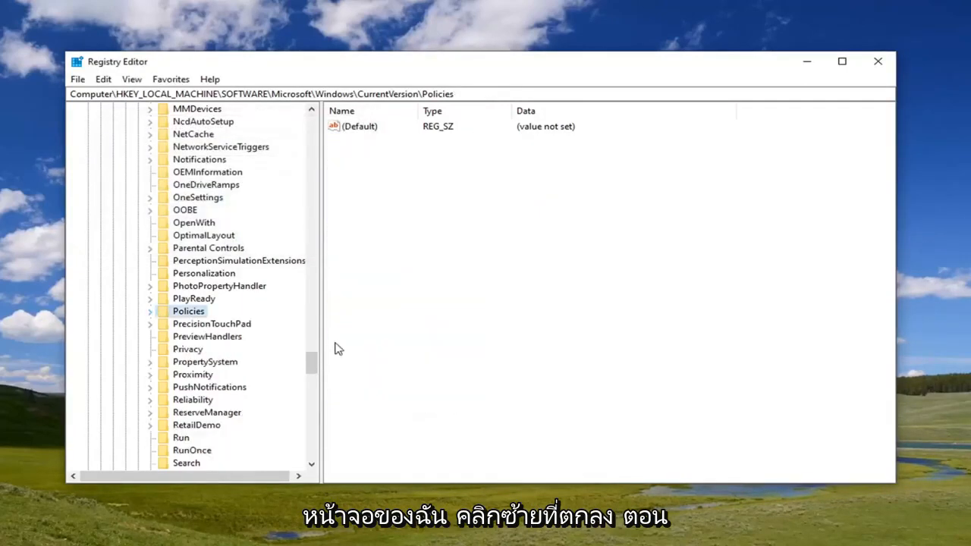
scroll(168, 311, up, 10)
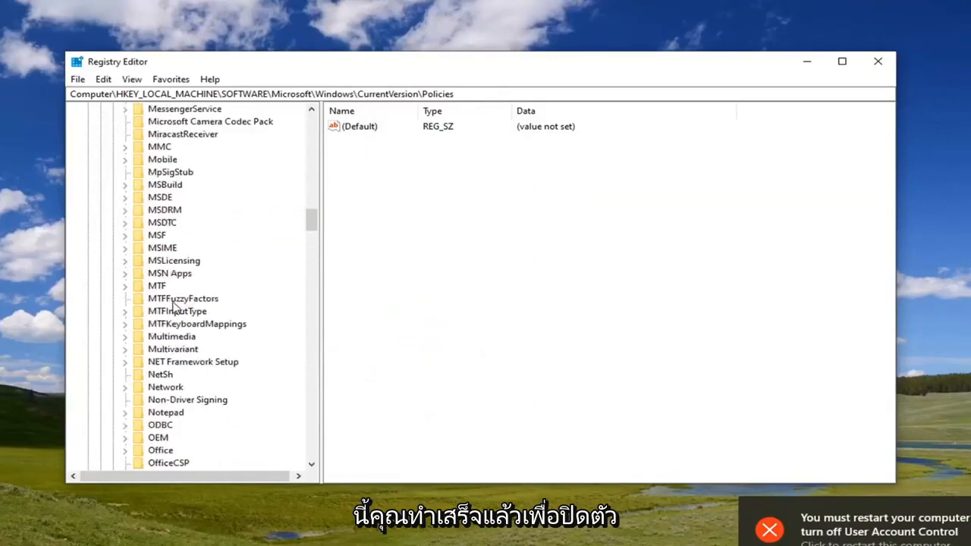
scroll(168, 304, up, 10)
scroll(168, 304, up, 10)
scroll(144, 287, up, 10)
scroll(144, 287, up, 10)
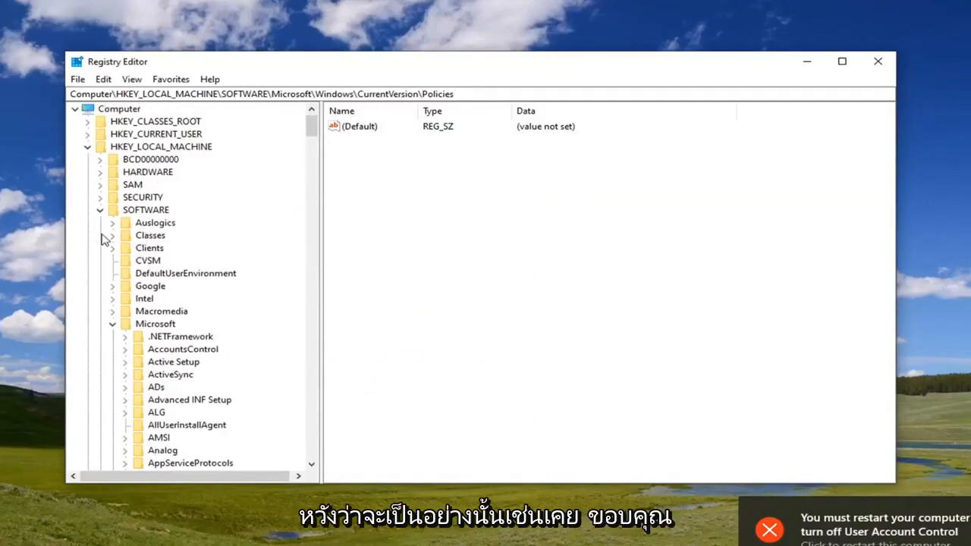
click(101, 322)
click(100, 211)
click(88, 146)
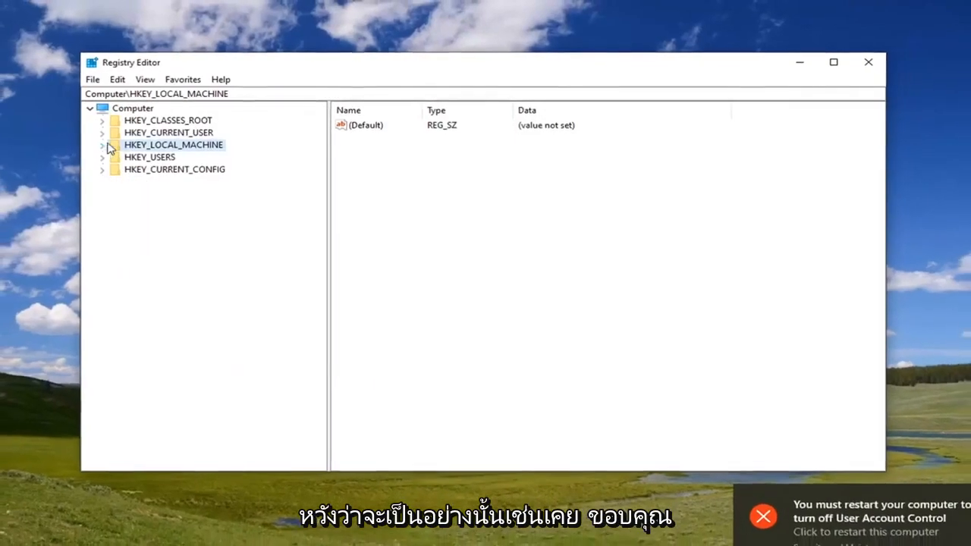
click(120, 109)
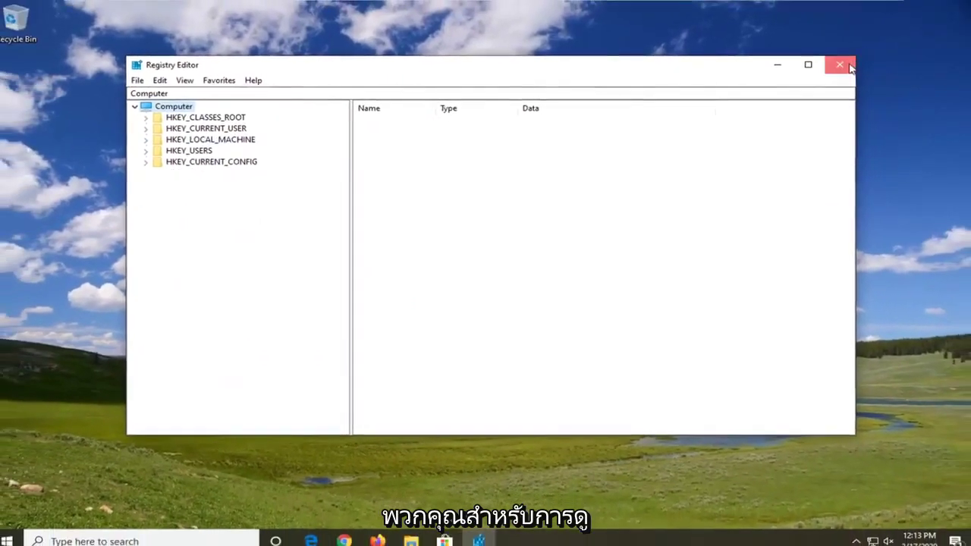
click(840, 64)
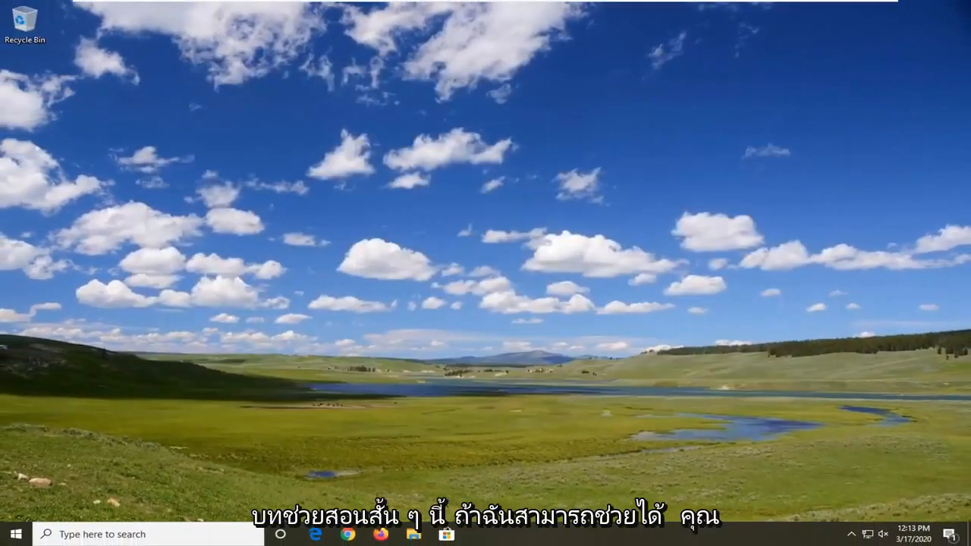